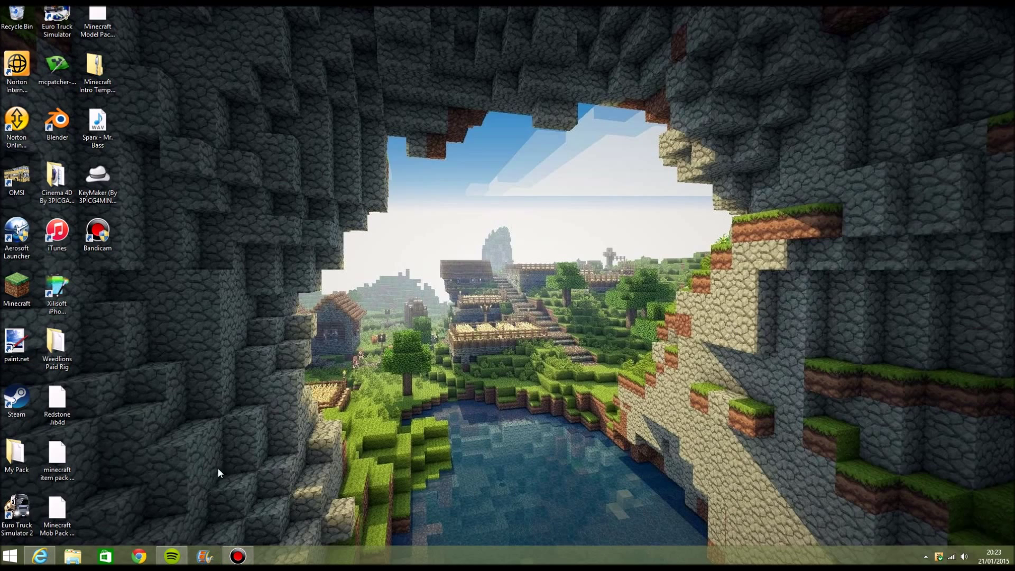
Step: Open Movie Maker from the taskbar and move its window right so the desktop icons show
left_click(206, 556)
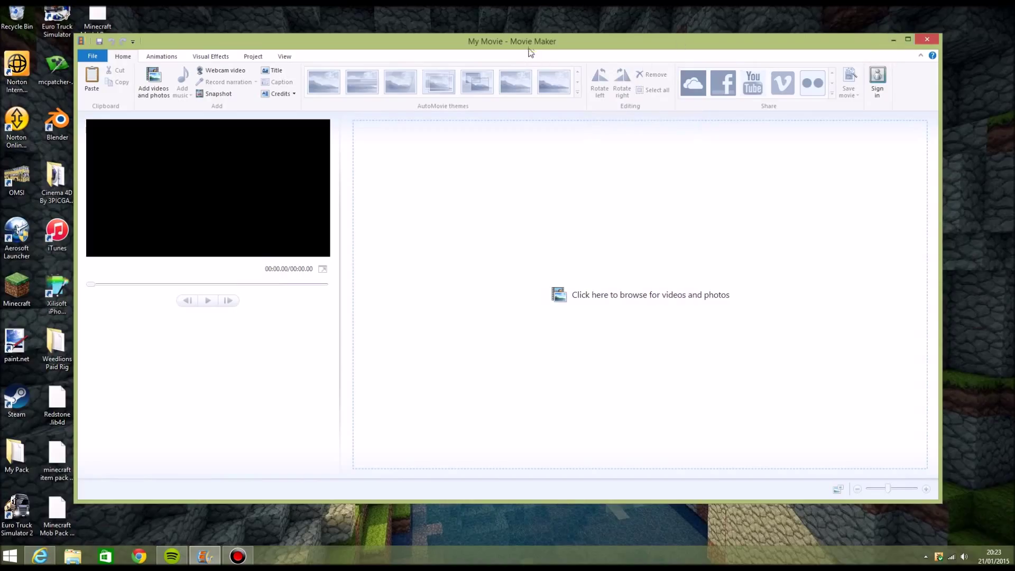
left_click_drag(530, 46, 684, 88)
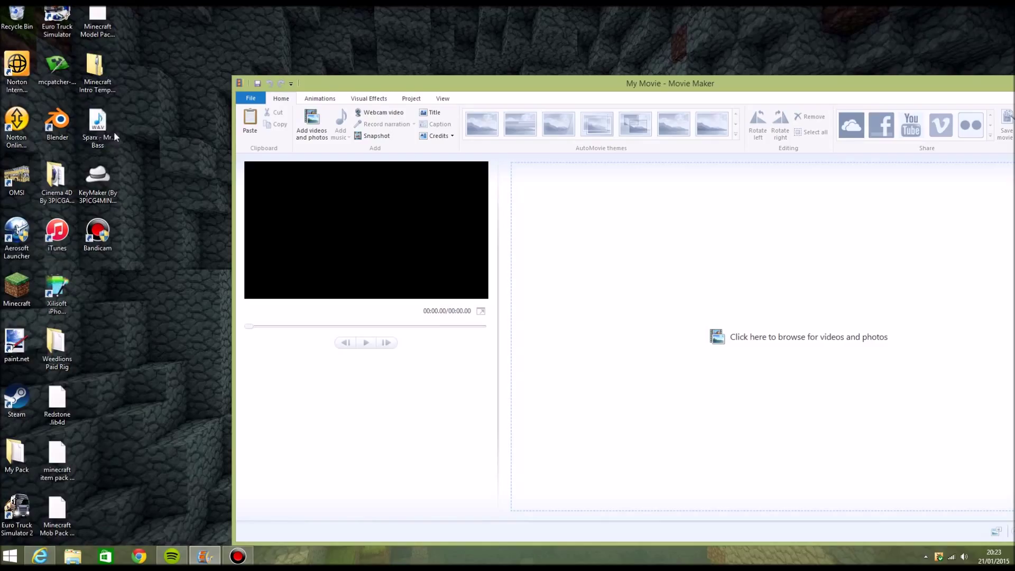
left_click_drag(665, 90, 644, 97)
Step: Extract the Minecraft Intro Template folder from the zip onto the desktop
double_click(98, 71)
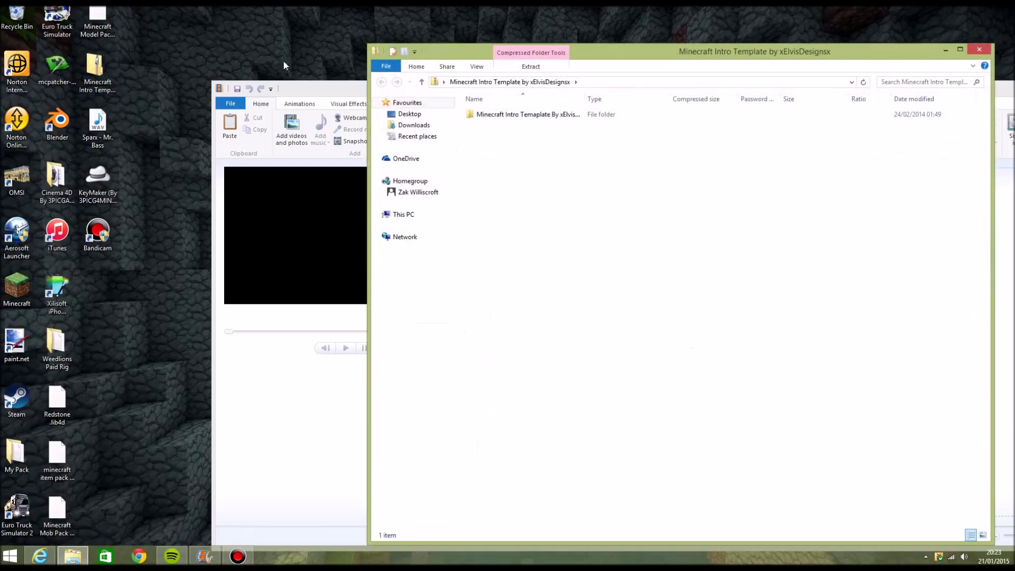
left_click_drag(519, 114, 106, 306)
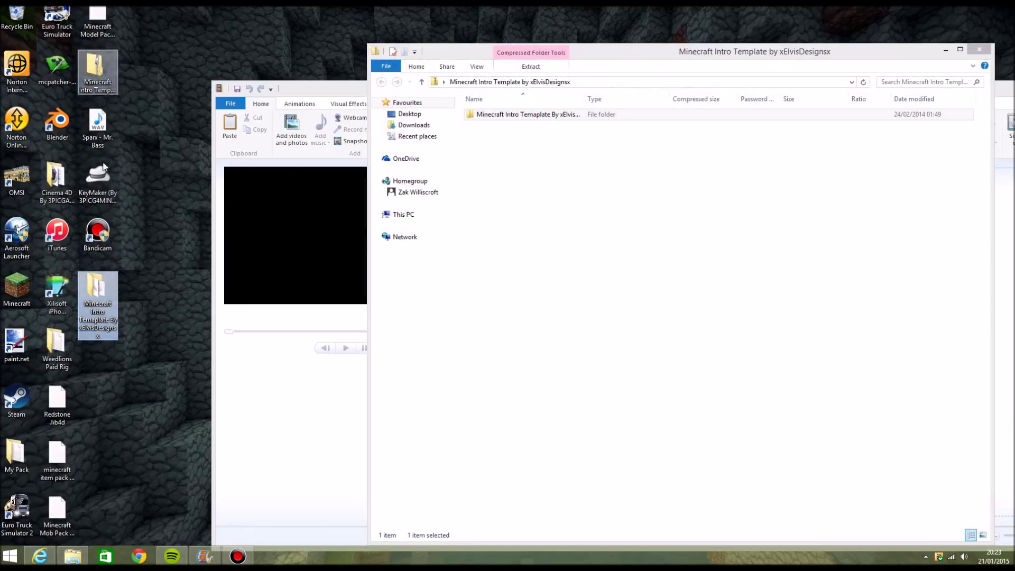
left_click(979, 49)
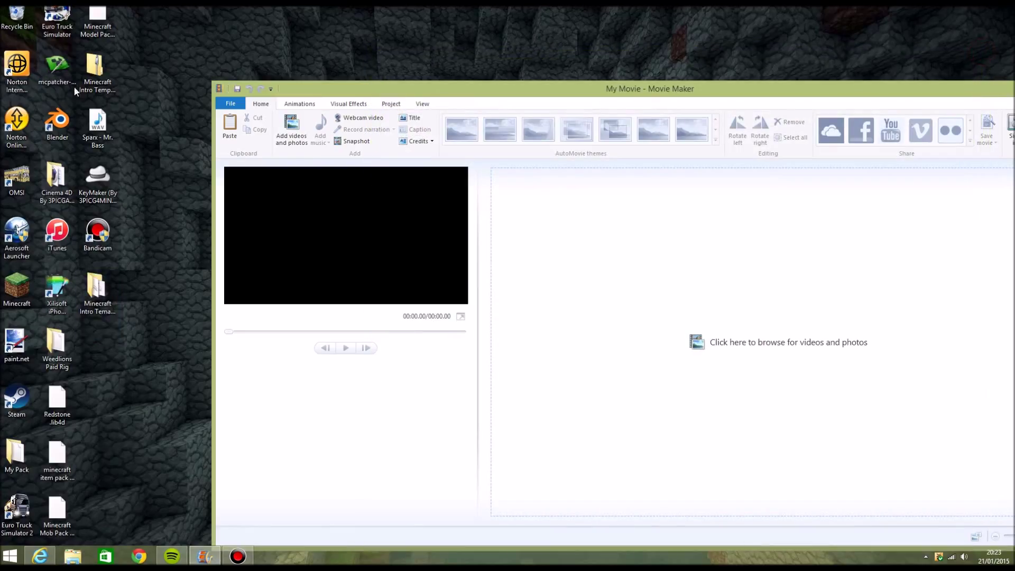
left_click(103, 93)
left_click_drag(109, 91, 112, 256)
Step: Move 'Minecraft Intro Template No Text' to the desktop and add it to the movie project
double_click(105, 65)
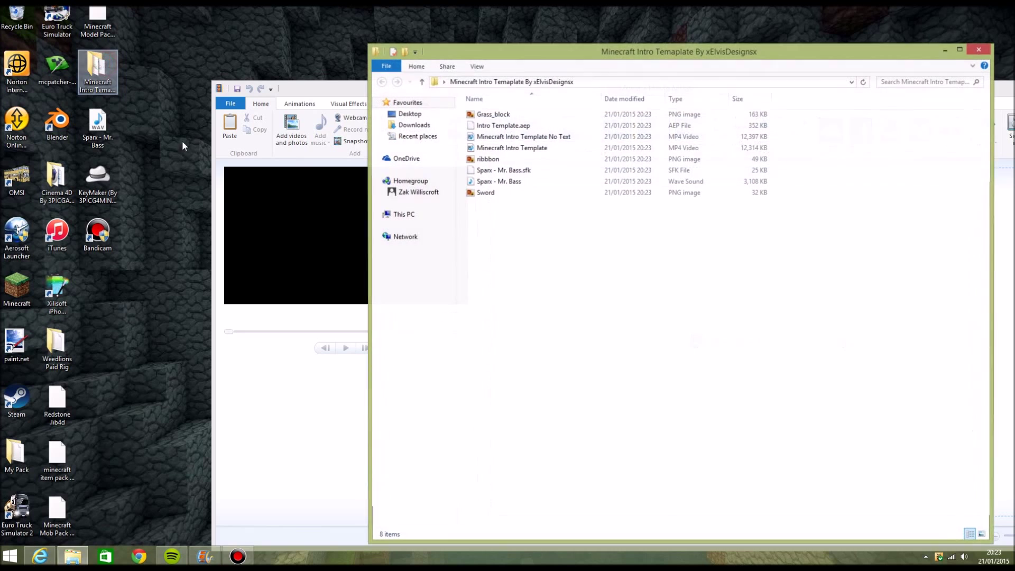
left_click_drag(566, 60, 504, 179)
left_click_drag(481, 256, 116, 309)
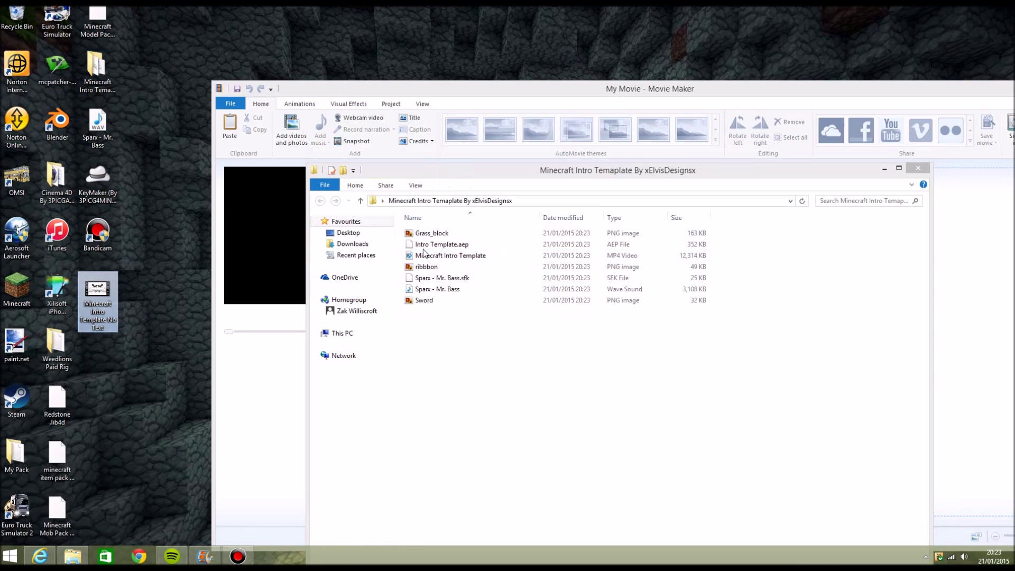
left_click(917, 168)
left_click_drag(99, 293, 602, 260)
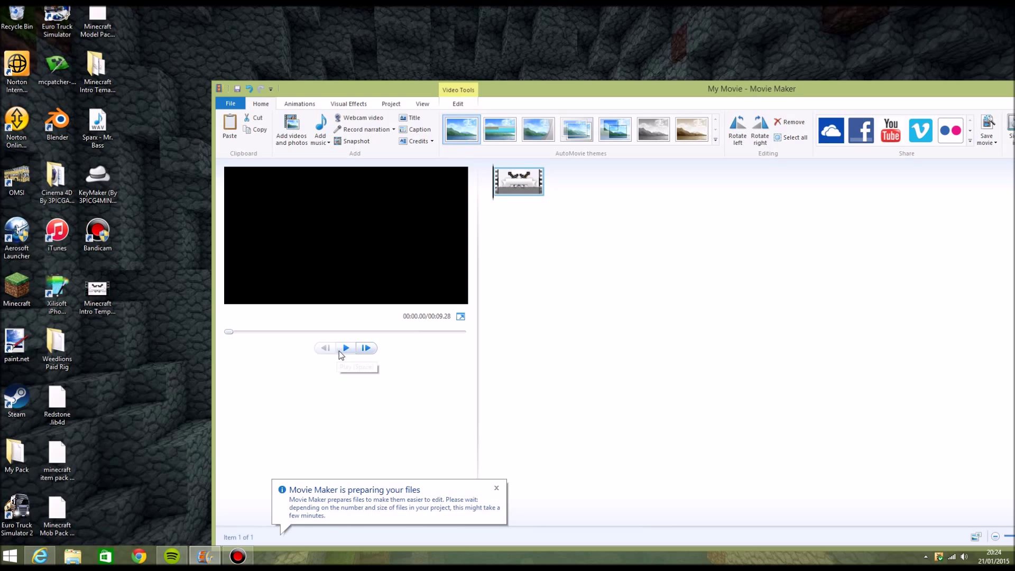
left_click(343, 350)
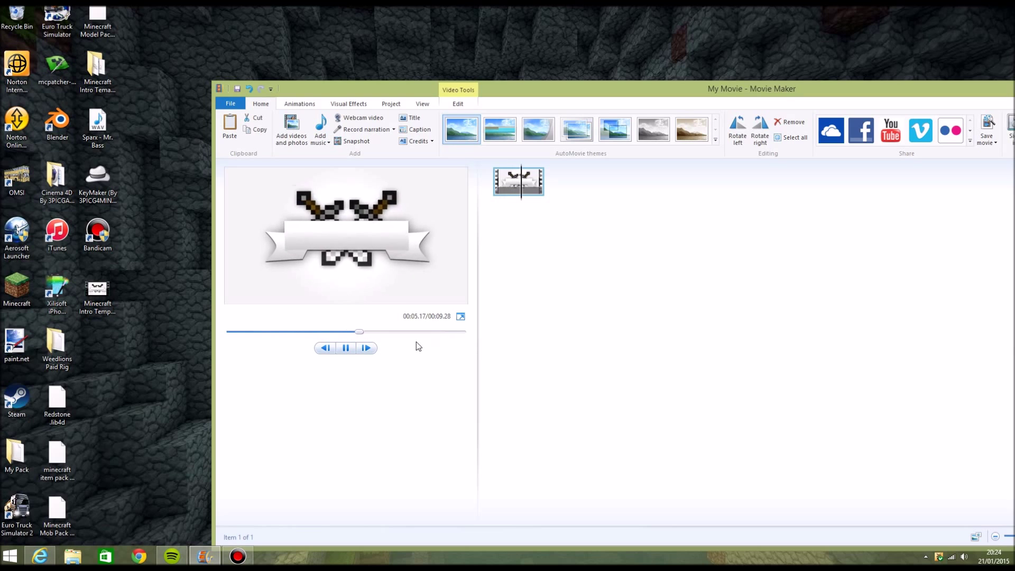
left_click(345, 348)
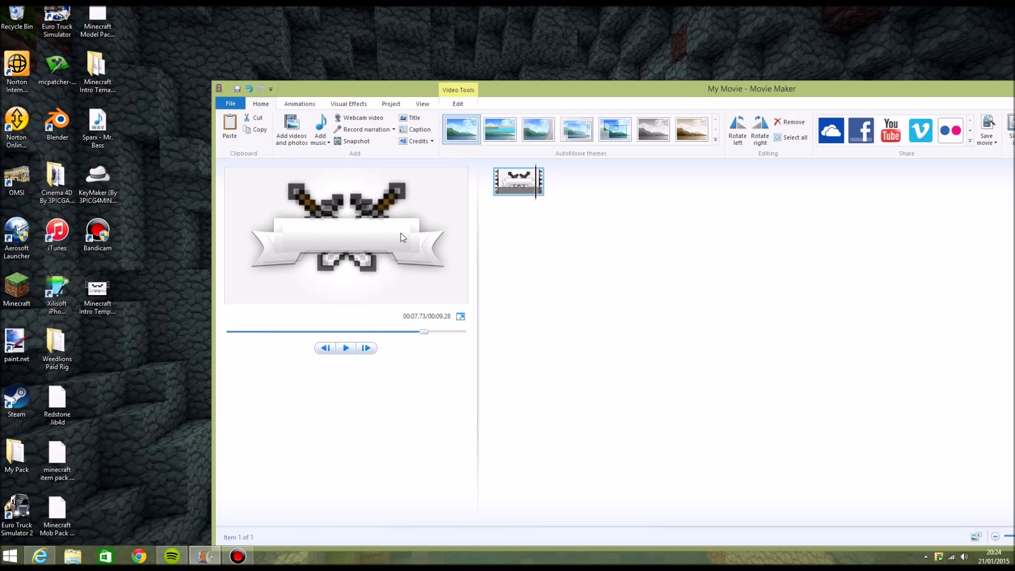
left_click(345, 348)
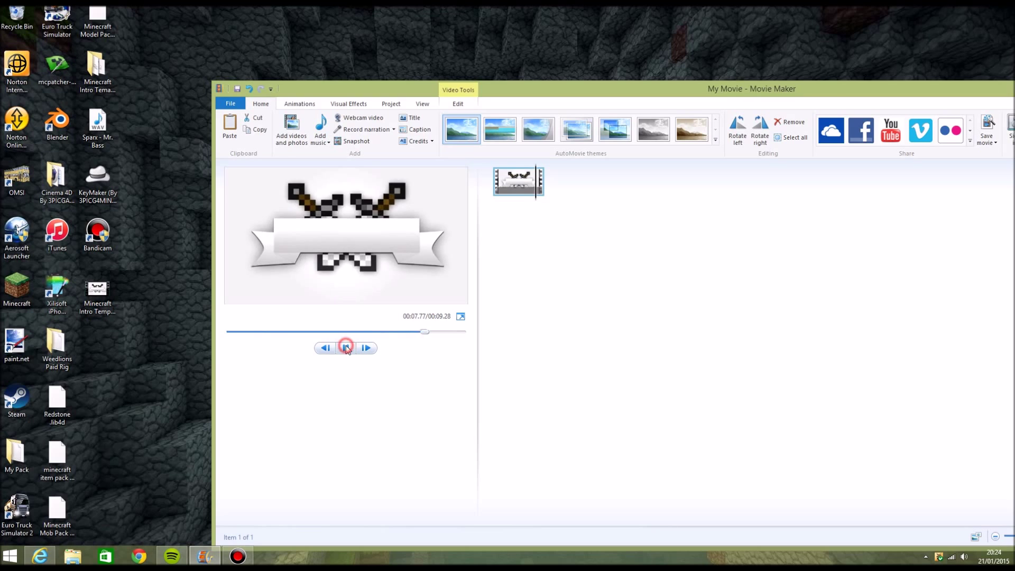
left_click_drag(463, 332, 346, 335)
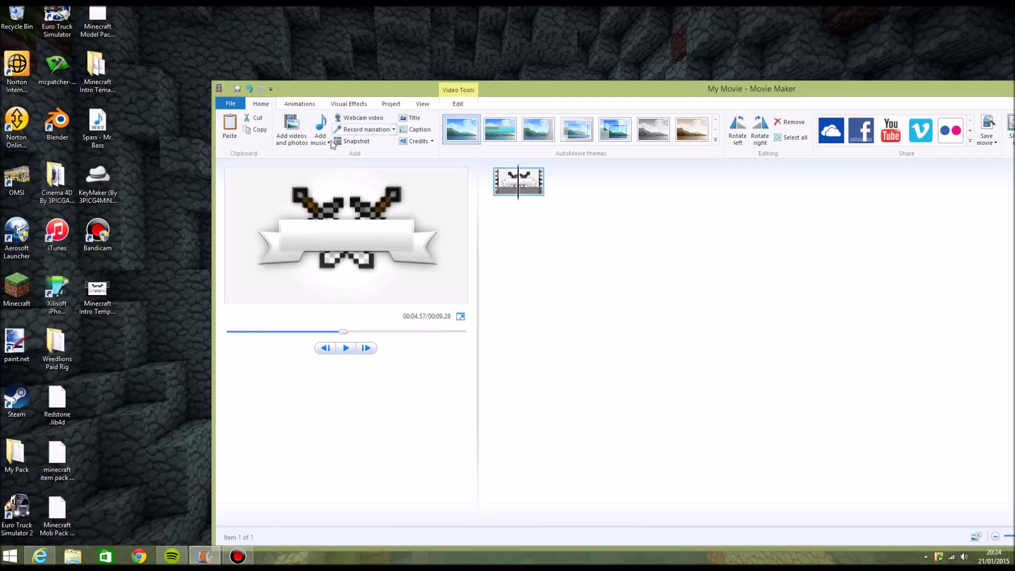
Step: Add a caption on the ribbon banner and replace its placeholder with the channel name
left_click(410, 132)
left_click_drag(382, 275, 386, 225)
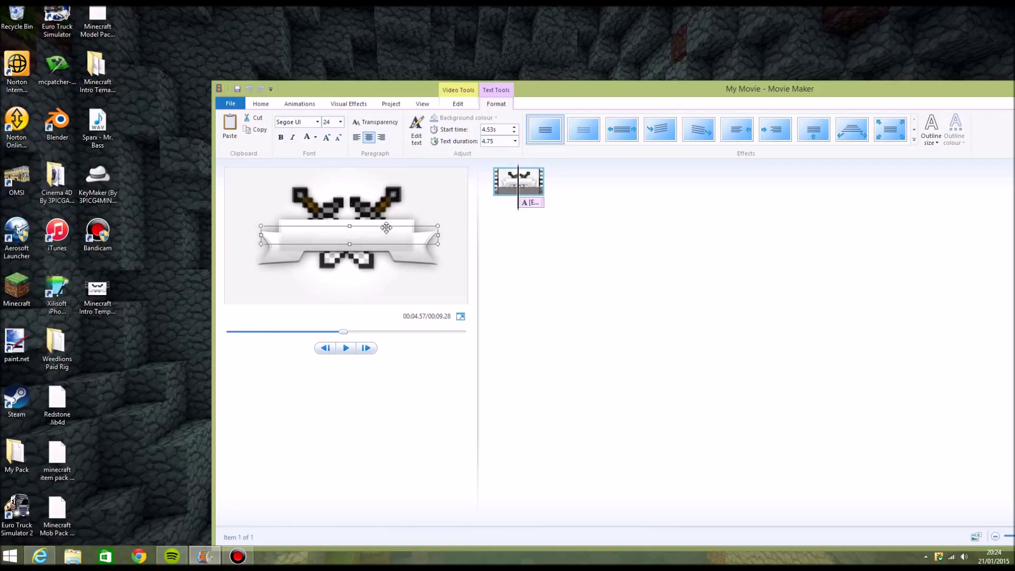
left_click(383, 231)
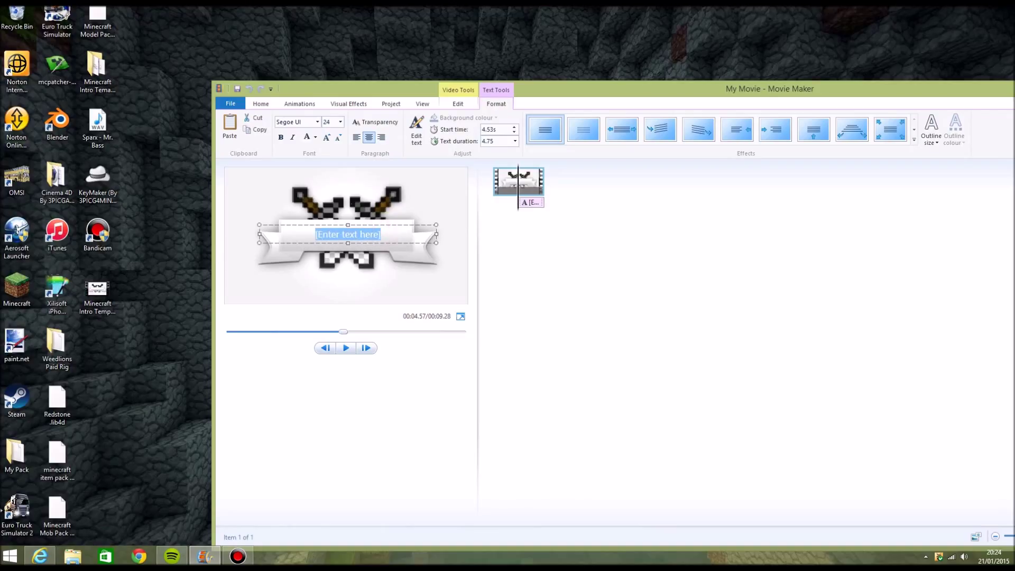
key("BackSpace")
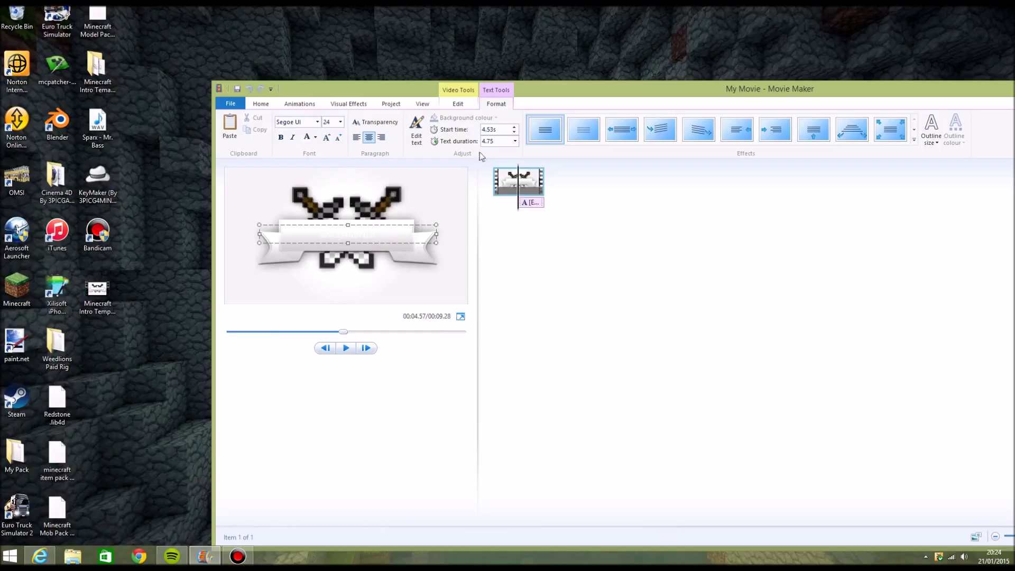
double_click(392, 234)
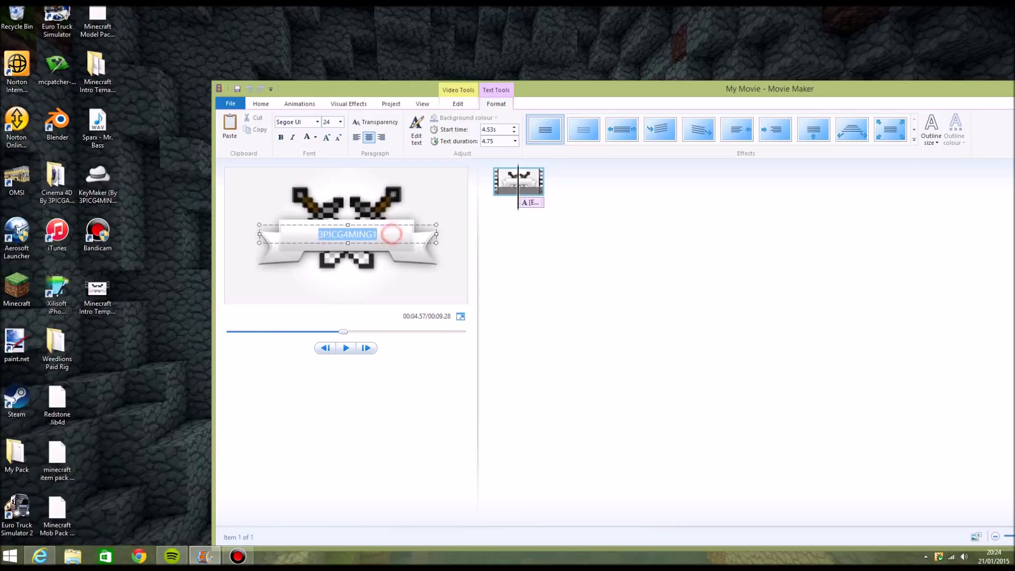
Step: Make the caption text red and narrow its box on the banner
left_click(316, 137)
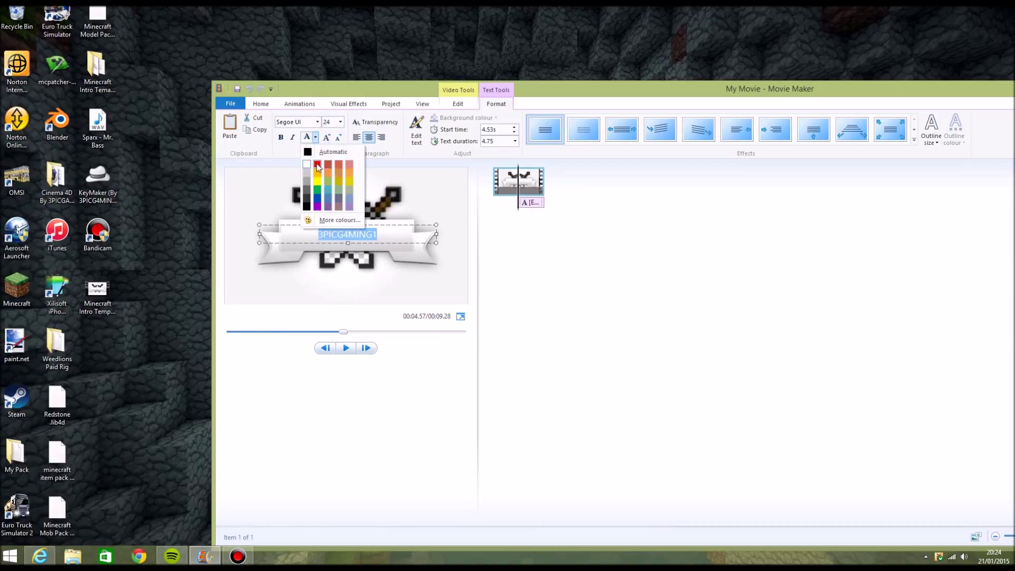
left_click(317, 165)
left_click(377, 297)
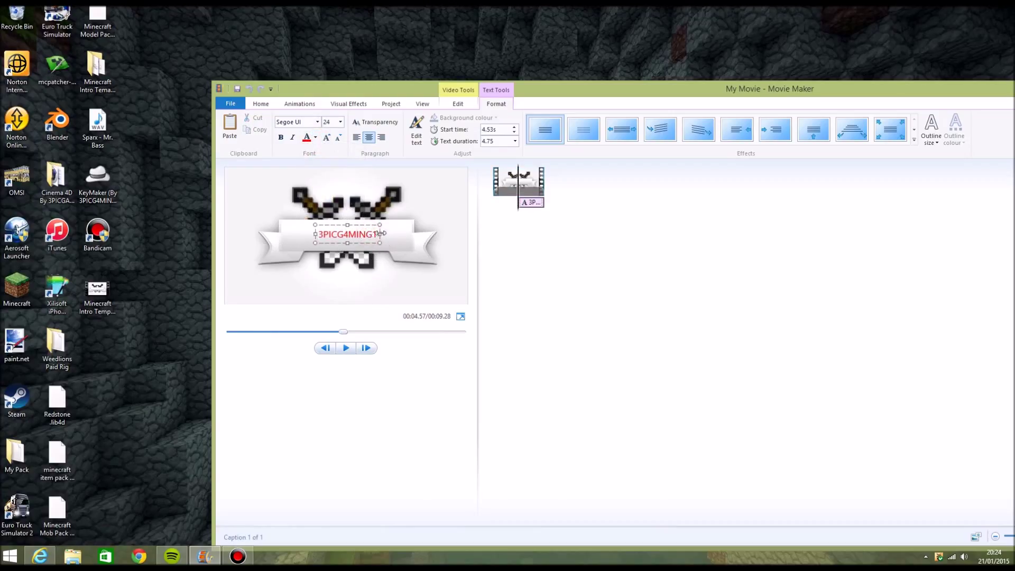
left_click_drag(373, 226, 372, 226)
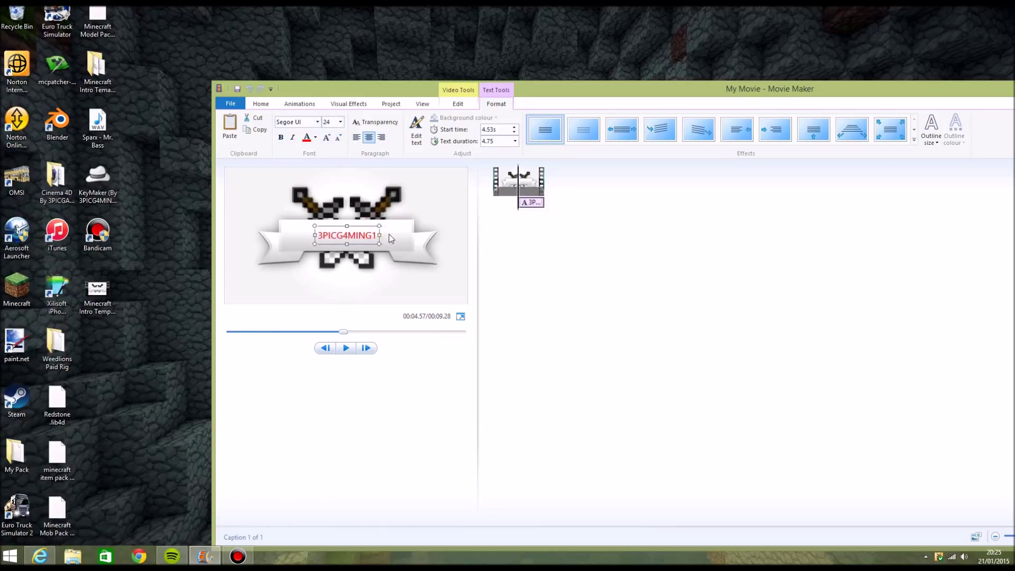
left_click_drag(314, 235, 361, 236)
Step: Switch the caption to the Minecraft font and widen the box so the name fits one line
left_click(317, 122)
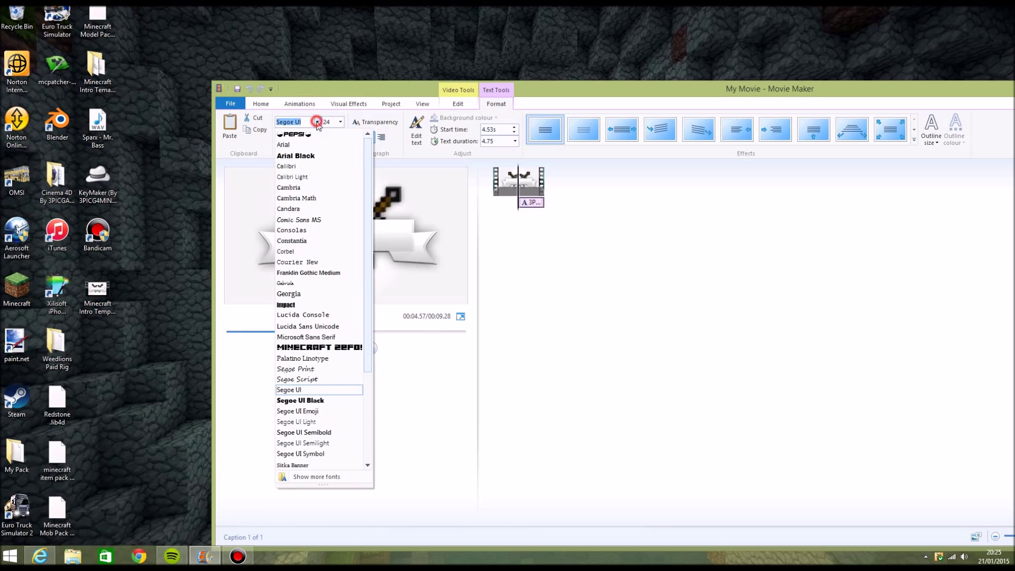
scroll(328, 332, "down", 1)
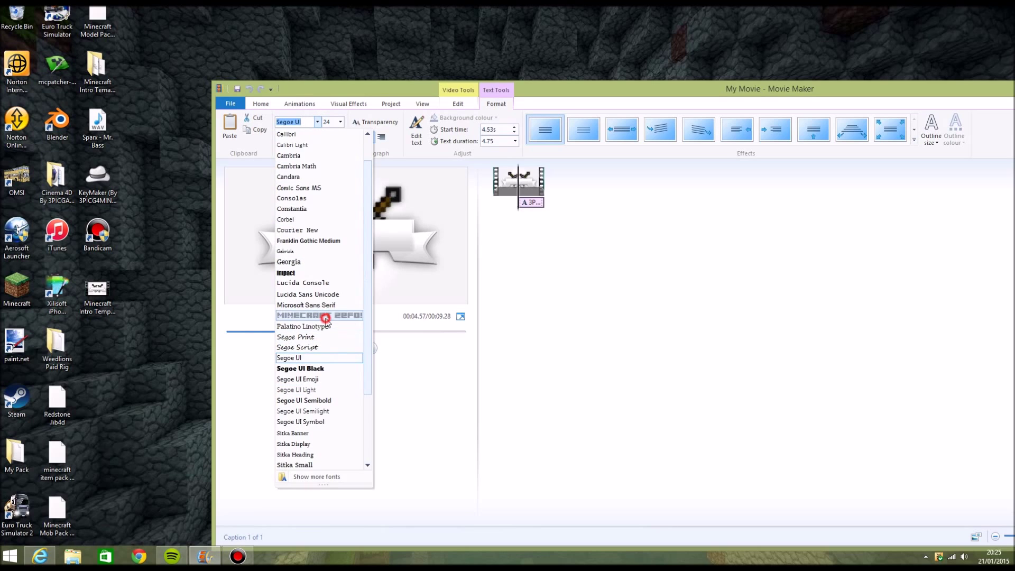
left_click(324, 316)
left_click_drag(374, 245, 302, 235)
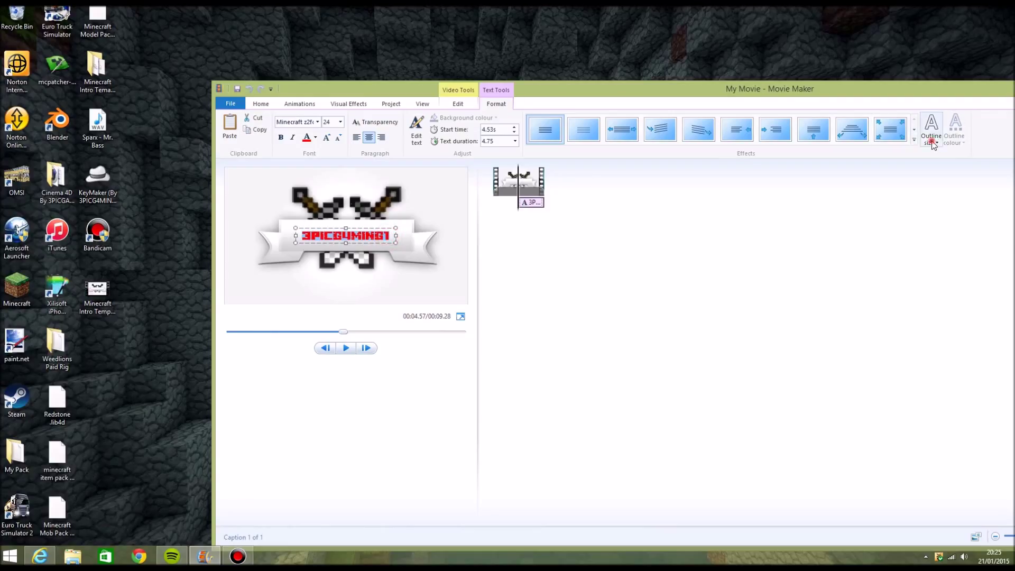
Step: Give the caption text a medium black outline
left_click(931, 128)
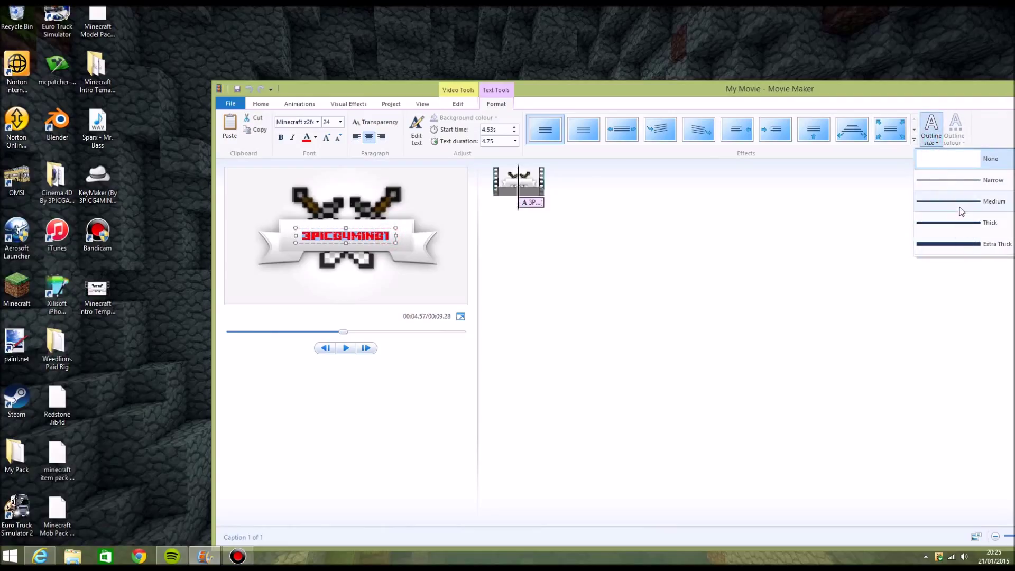
left_click(960, 202)
left_click(955, 128)
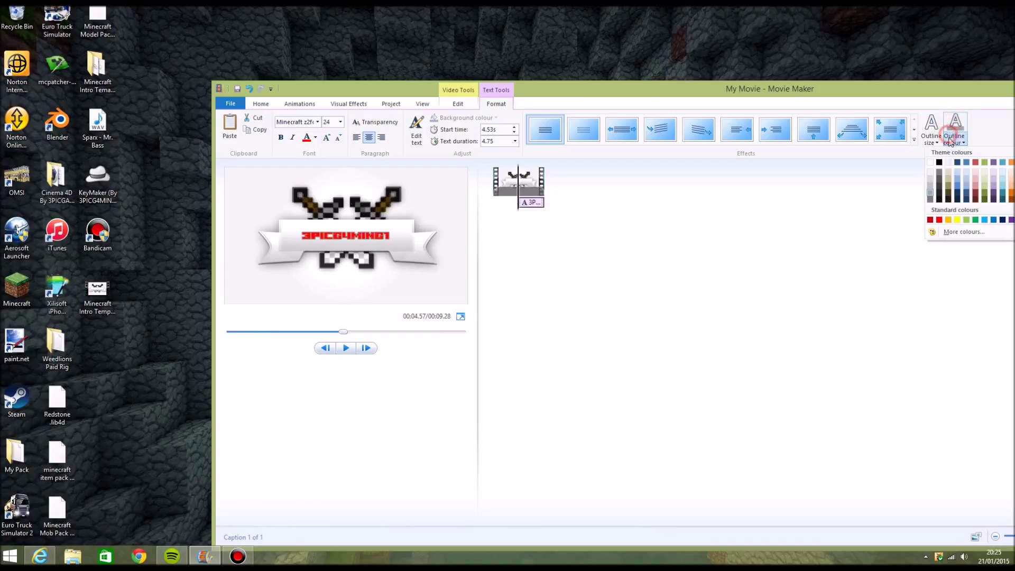
left_click(939, 164)
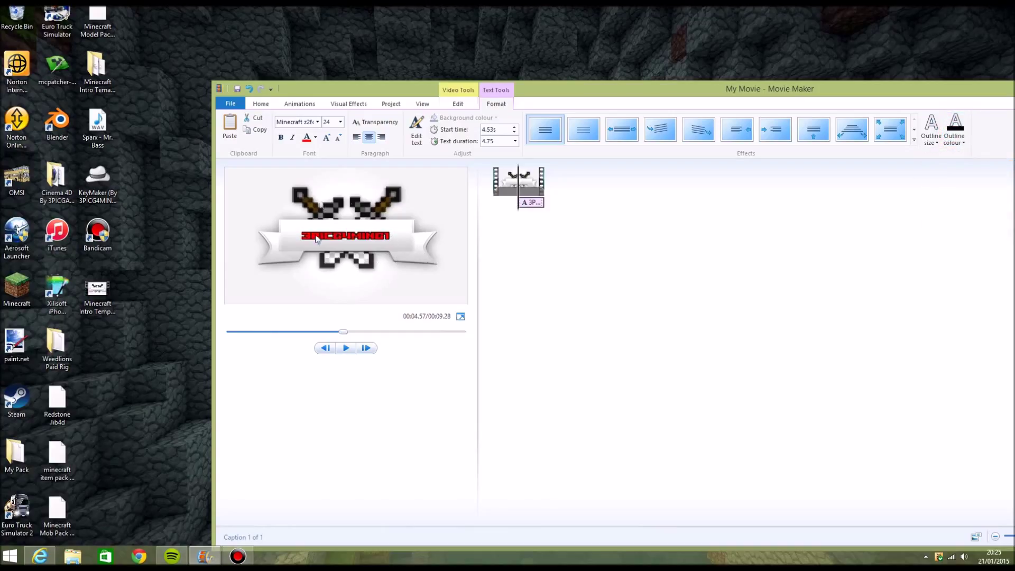
Step: Nudge the caption box so it sits centred on the ribbon banner
left_click(376, 231)
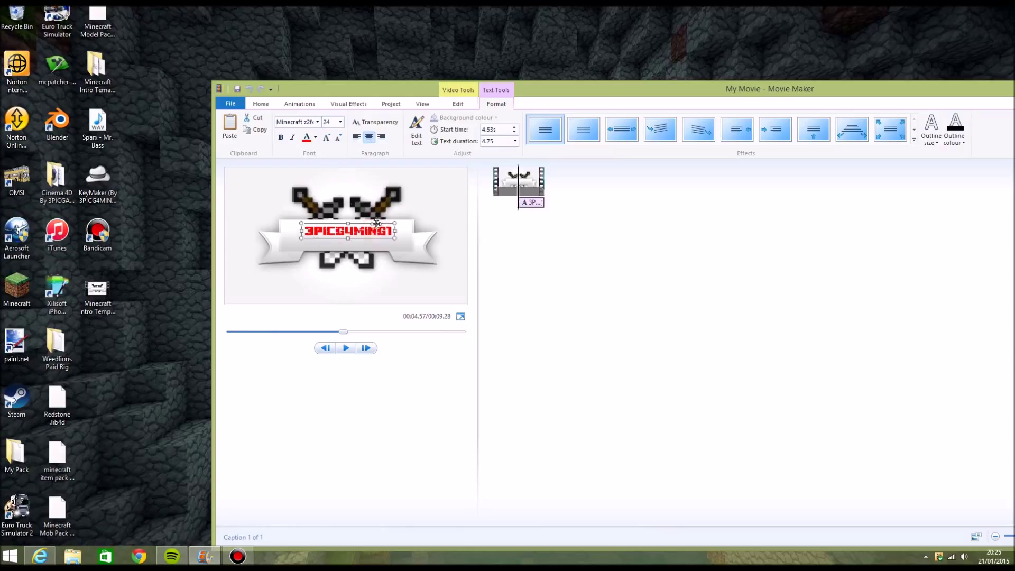
left_click_drag(375, 228, 377, 226)
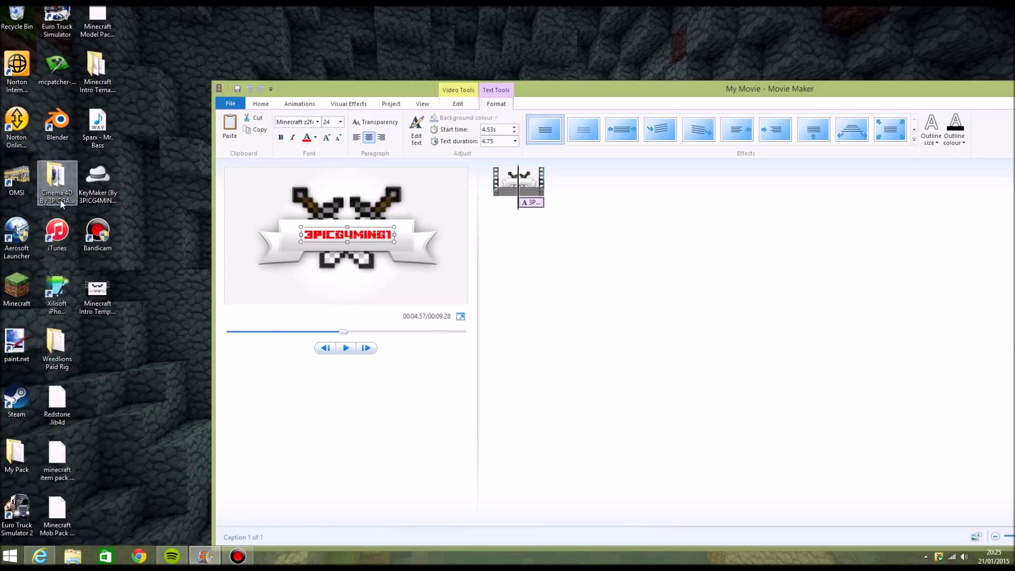
left_click_drag(58, 185, 64, 210)
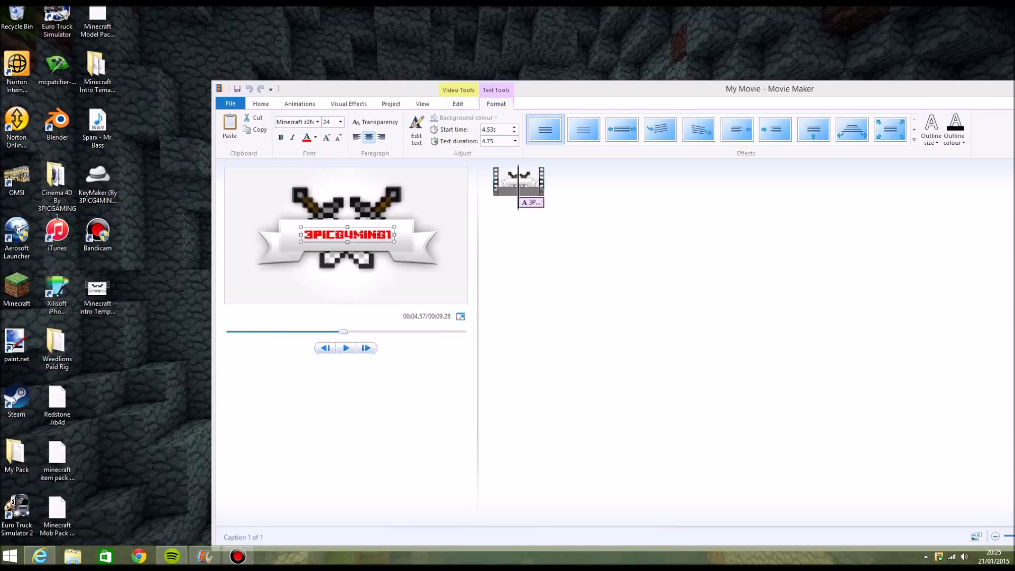
left_click(298, 103)
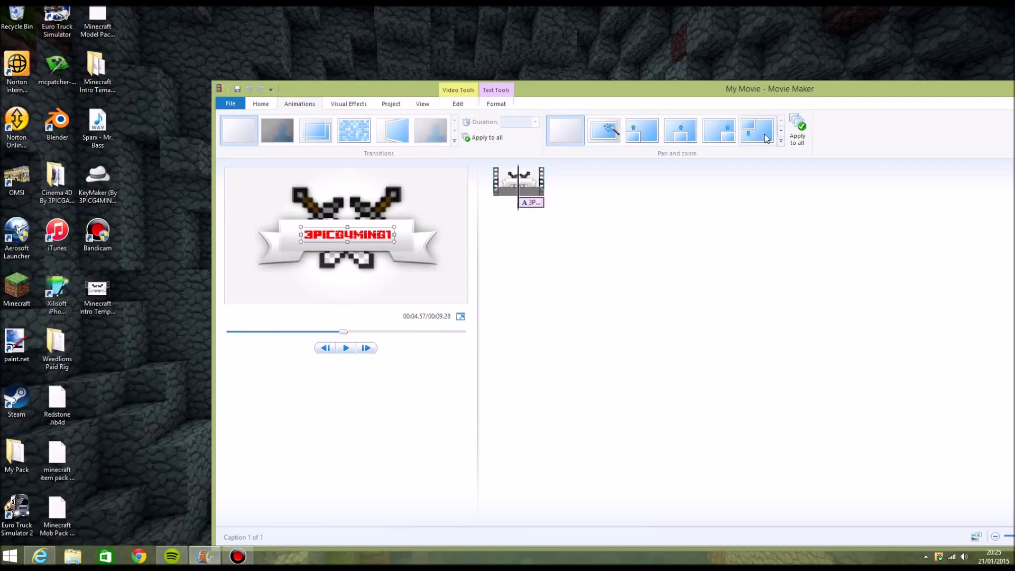
left_click(474, 103)
left_click(503, 104)
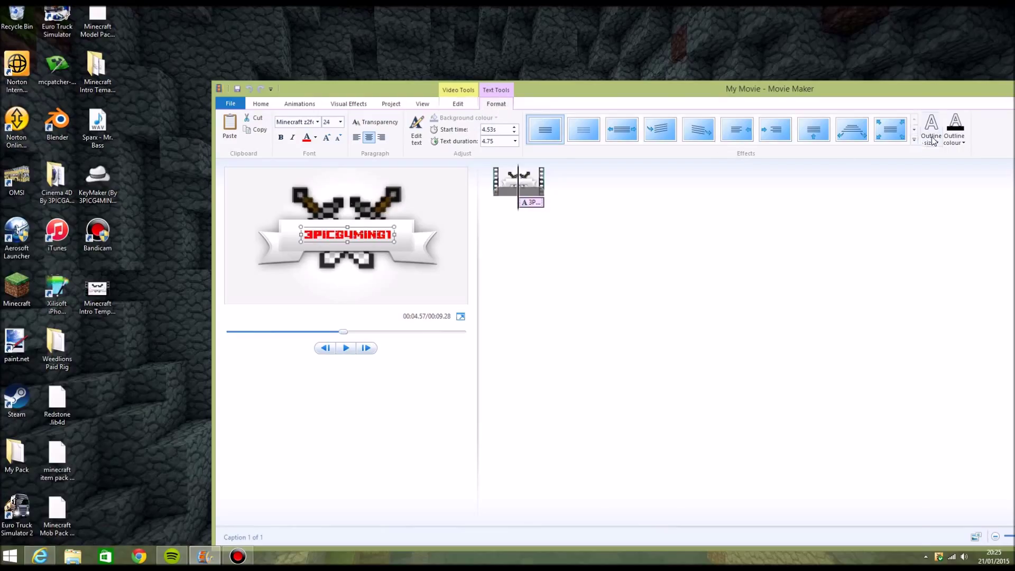
left_click(913, 140)
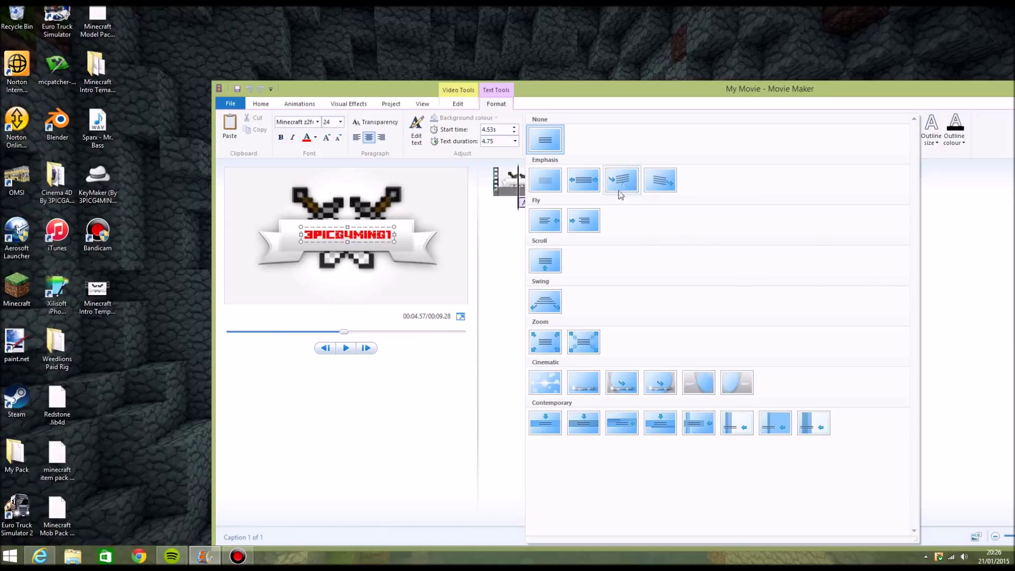
Step: Preview an Emphasis animation, then apply Swing to the channel-name caption
left_click(665, 185)
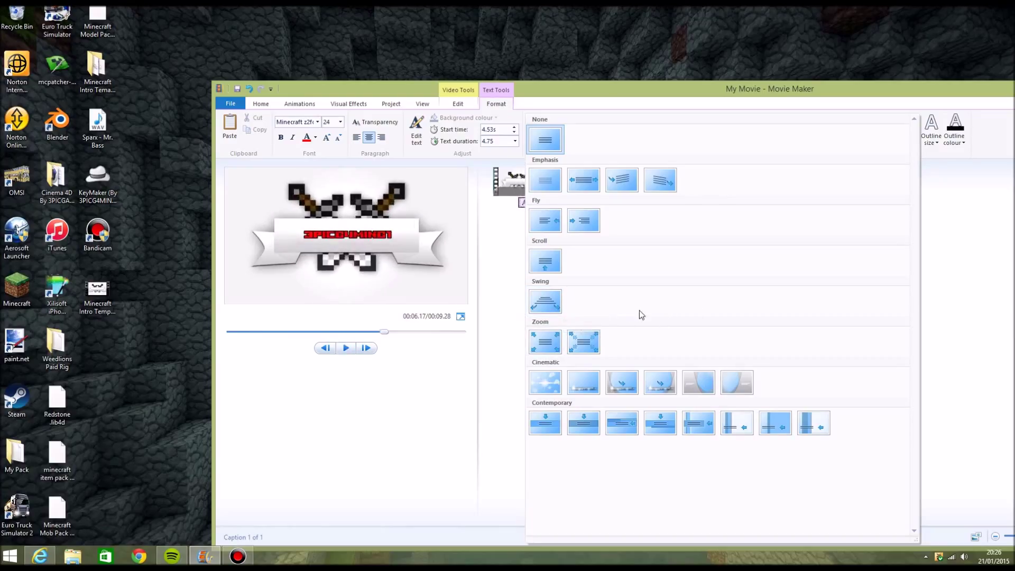
left_click(546, 304)
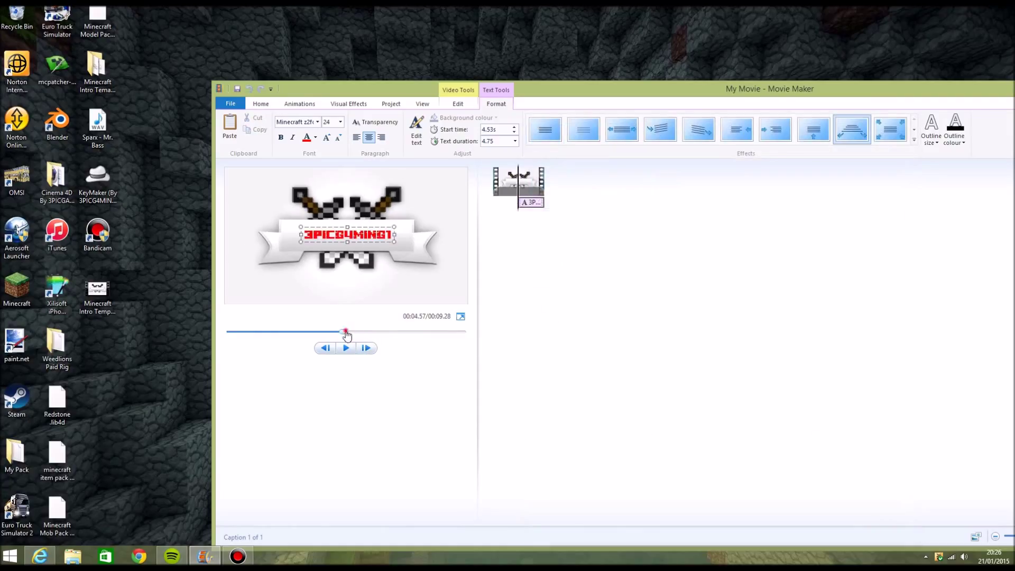
Step: Play the intro from the start to check the swinging caption, then pause and open the File menu
left_click_drag(343, 332, 329, 331)
left_click(345, 348)
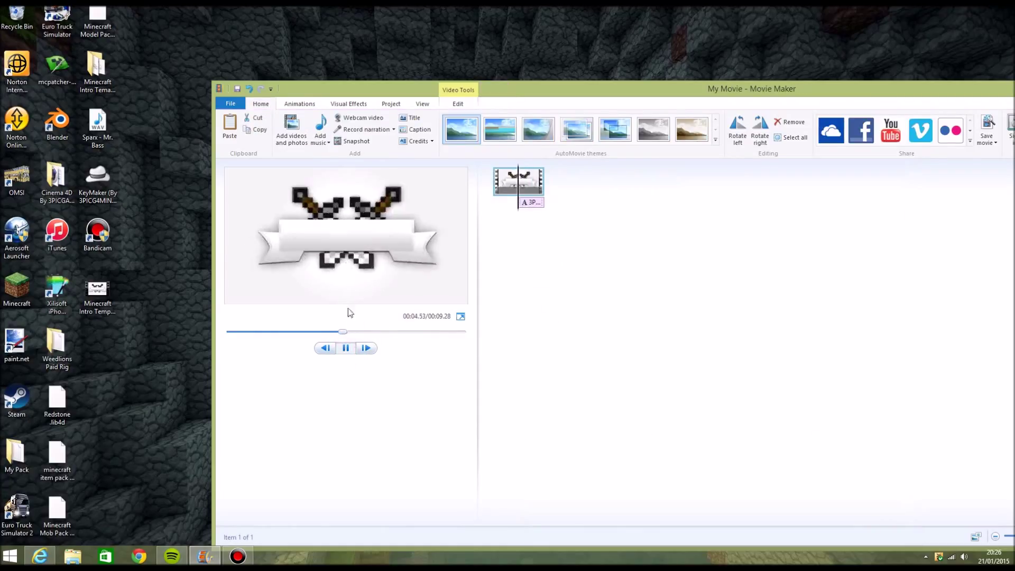
left_click_drag(379, 331, 222, 333)
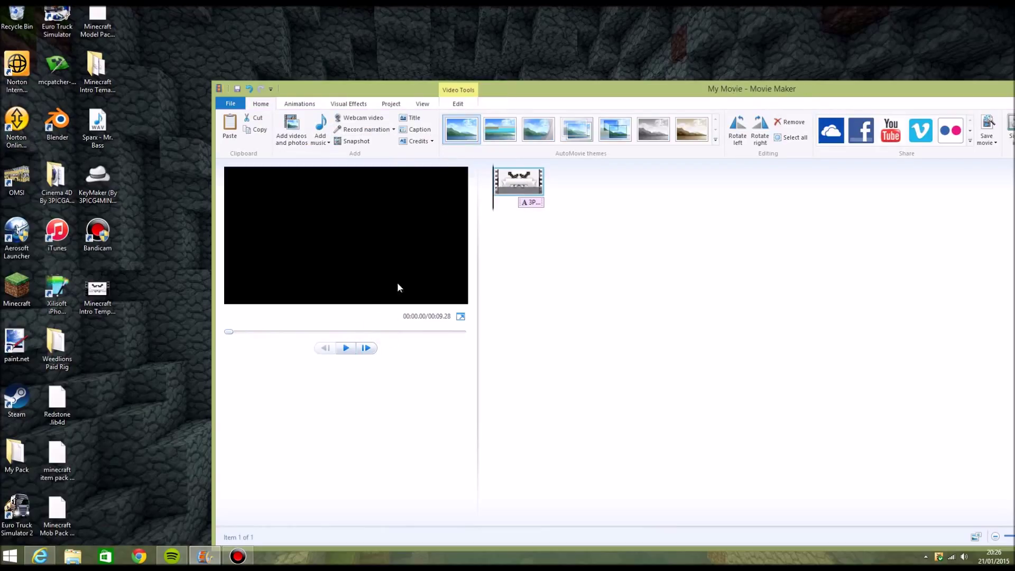
left_click(346, 349)
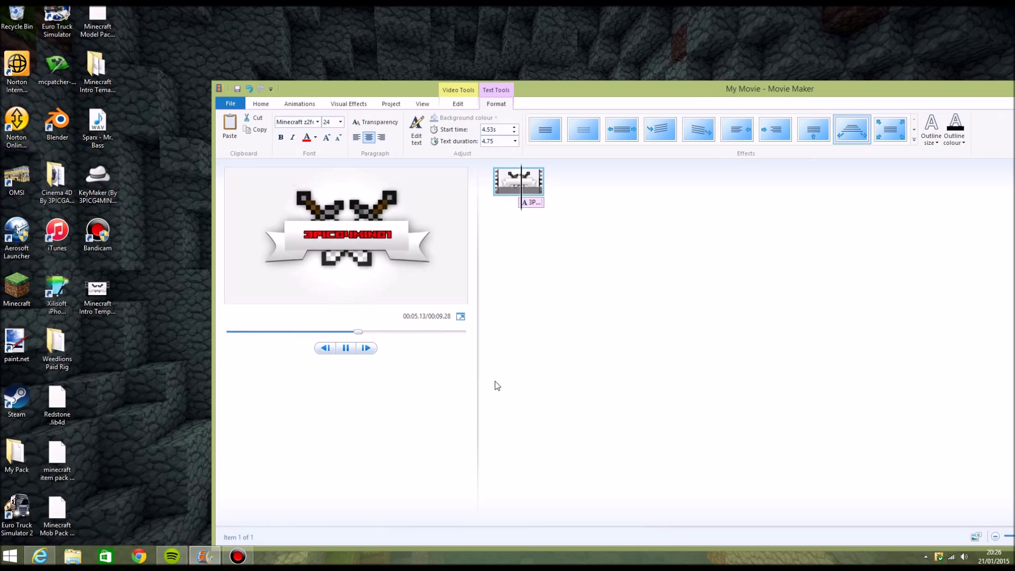
left_click(345, 349)
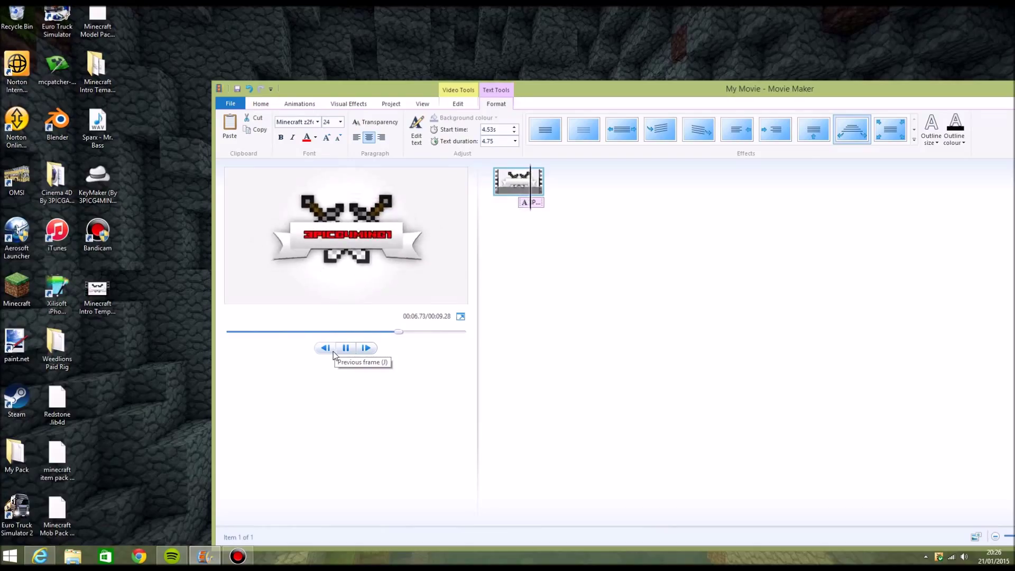
left_click(345, 348)
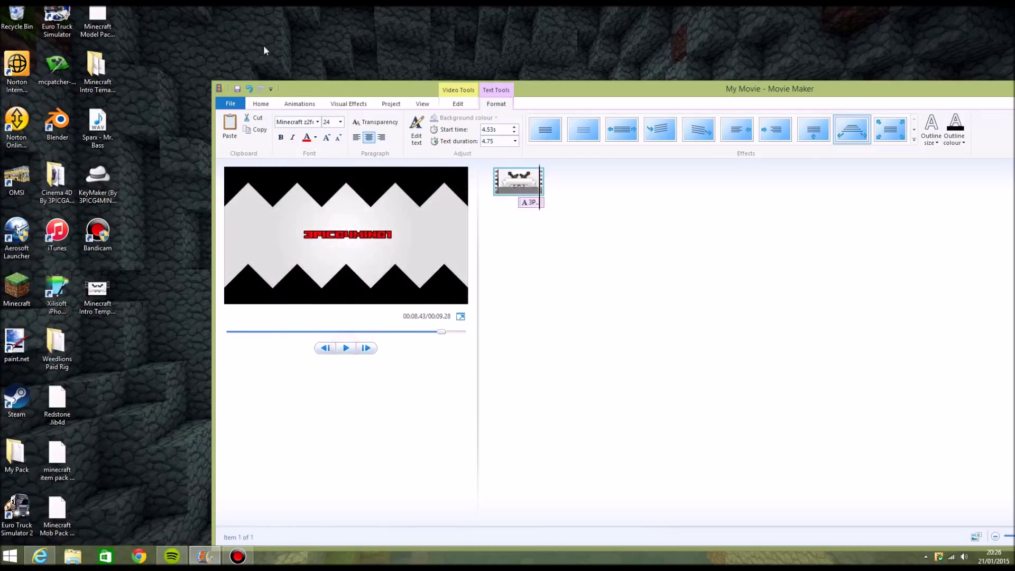
left_click(230, 104)
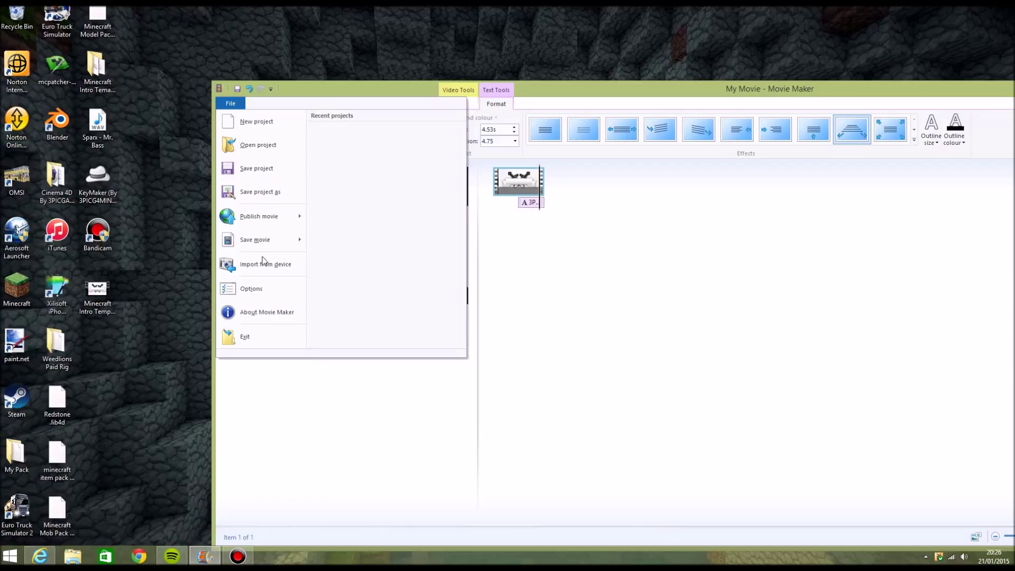
Step: Save the movie to the Desktop as My Intro with the recommended settings for this project
mouse_move(259, 249)
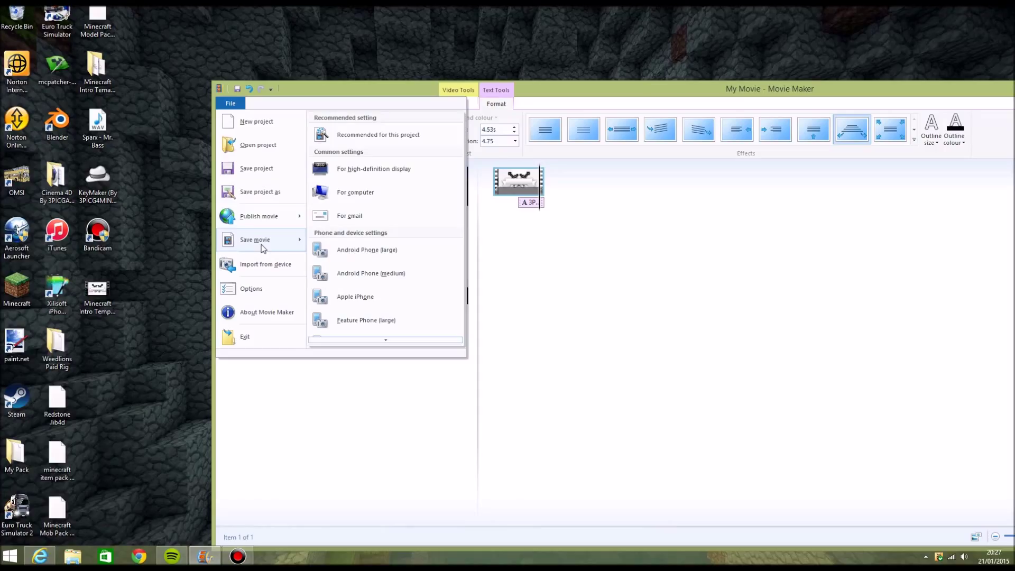
left_click(385, 139)
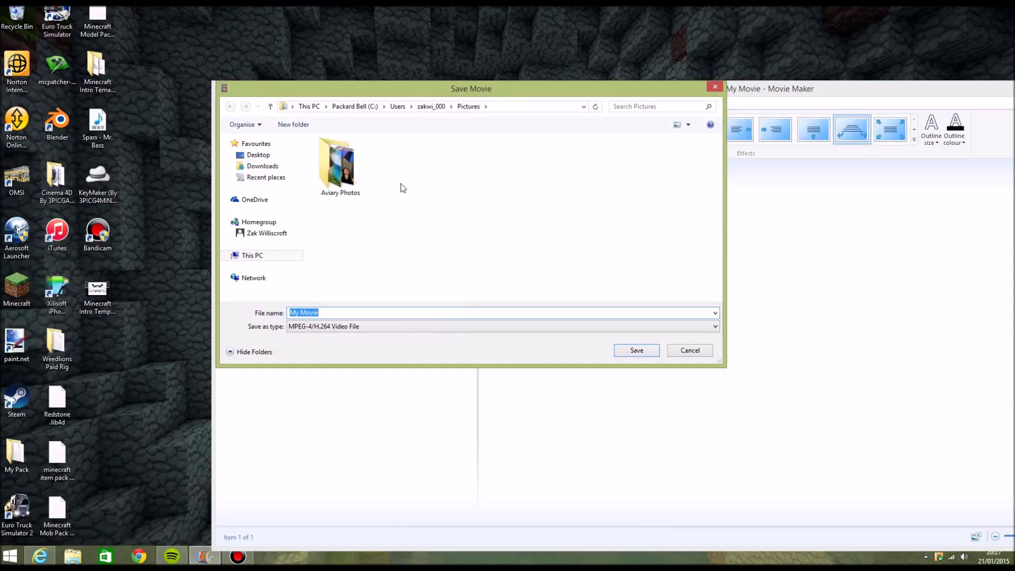
left_click(261, 155)
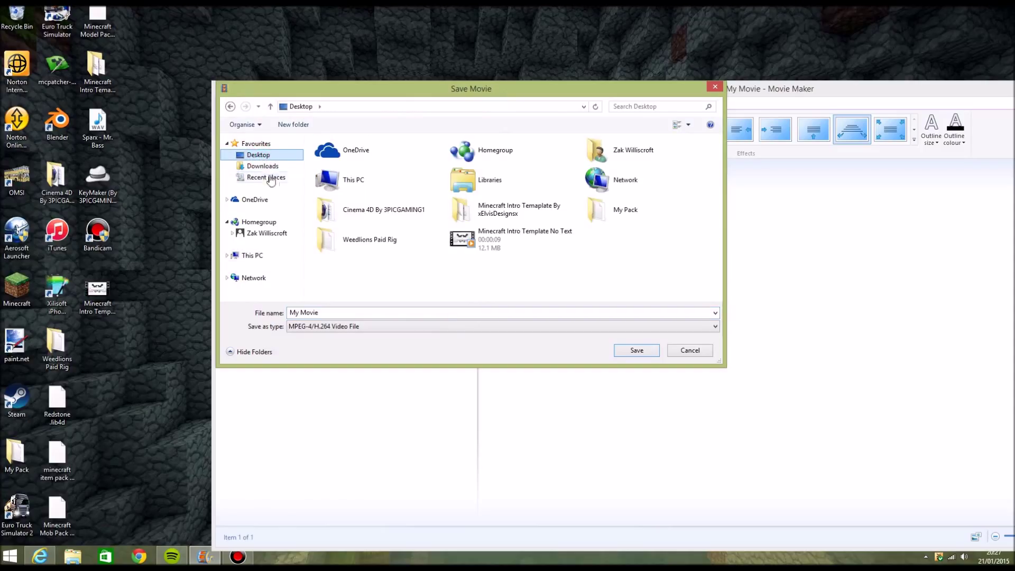
left_click_drag(419, 312, 269, 308)
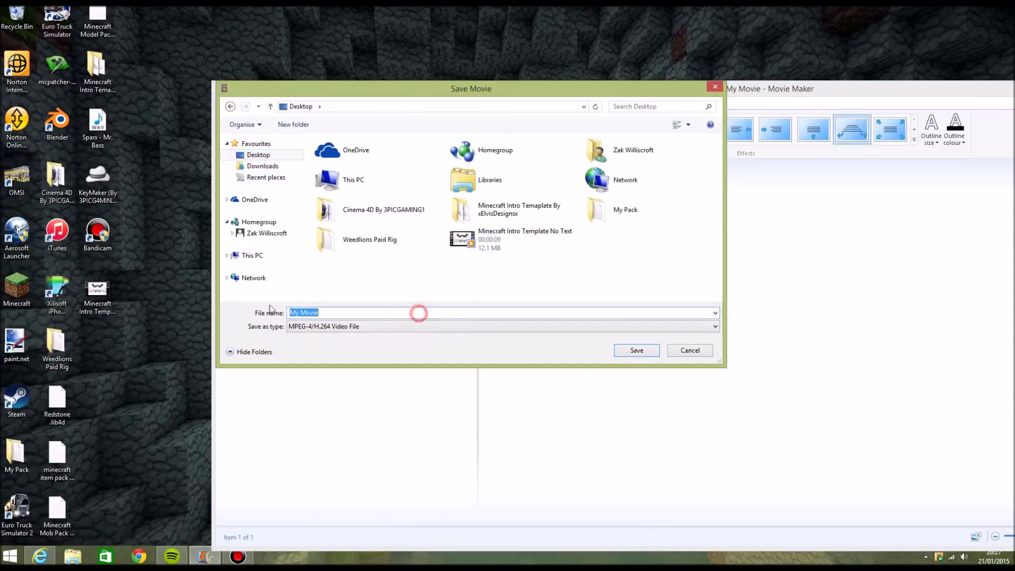
type("My")
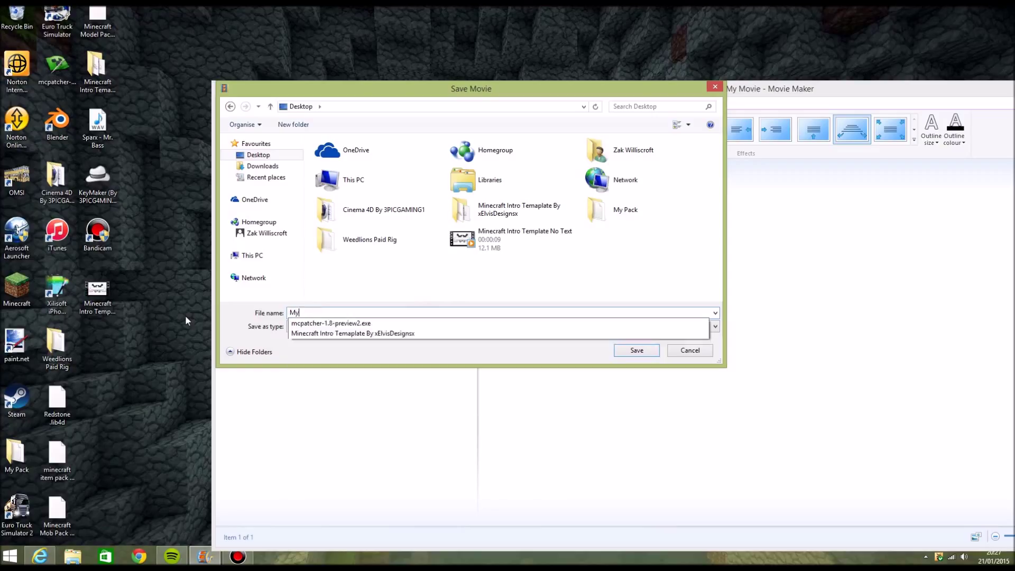
type(" Intro")
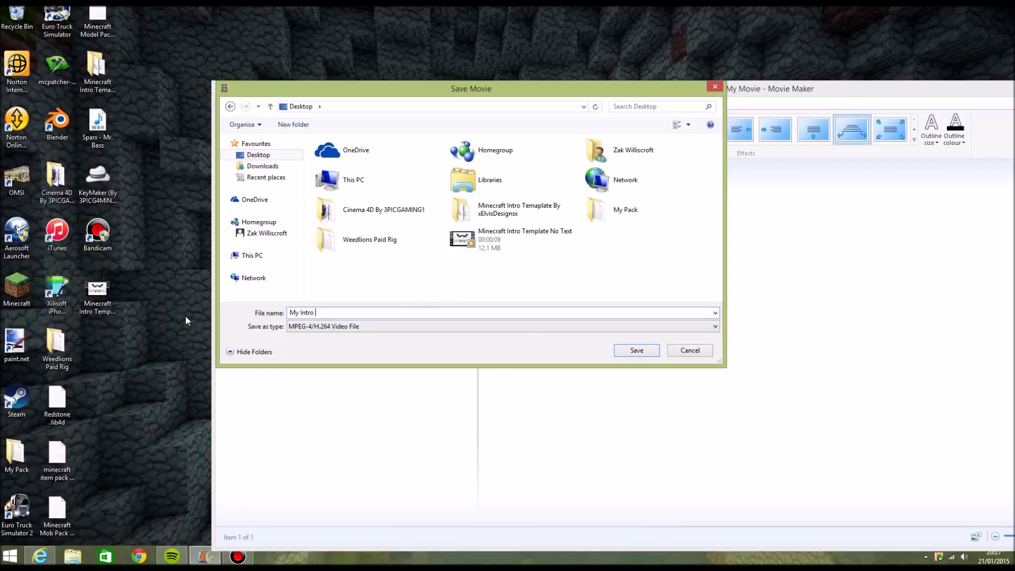
left_click(637, 351)
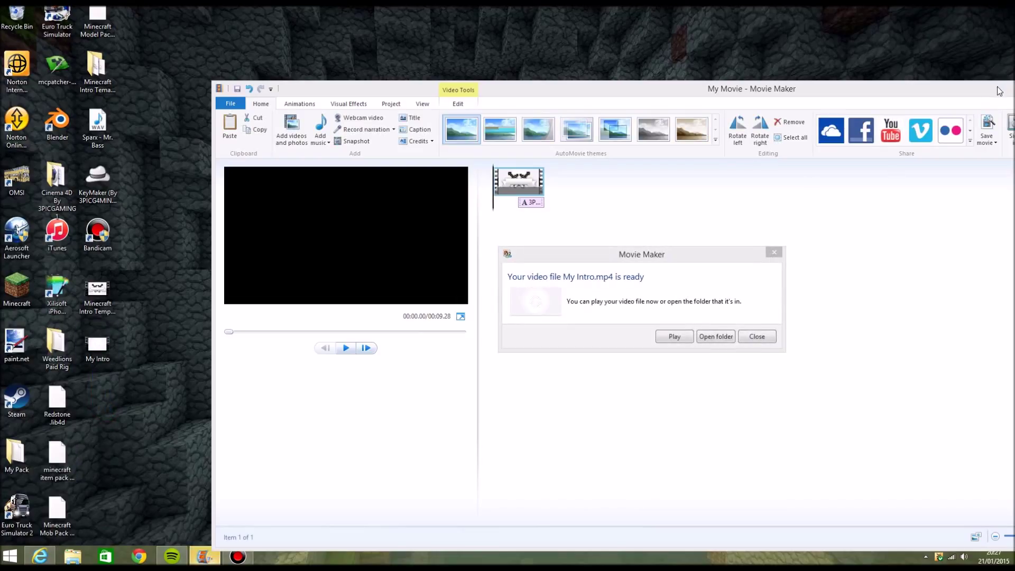
Step: Dismiss the export notice and close Movie Maker without saving the project
left_click(757, 338)
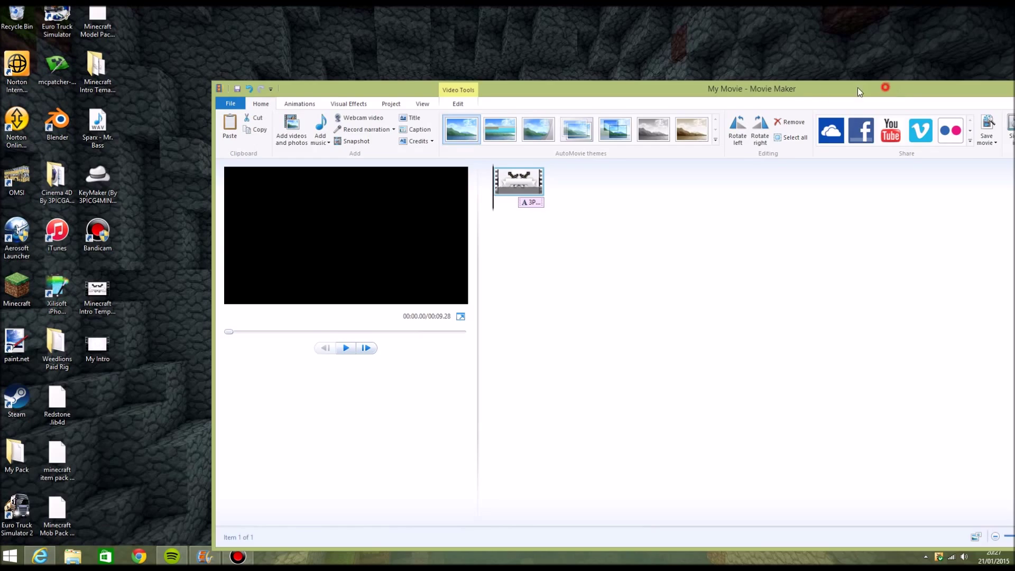
left_click_drag(881, 91, 732, 89)
left_click(915, 85)
left_click(518, 315)
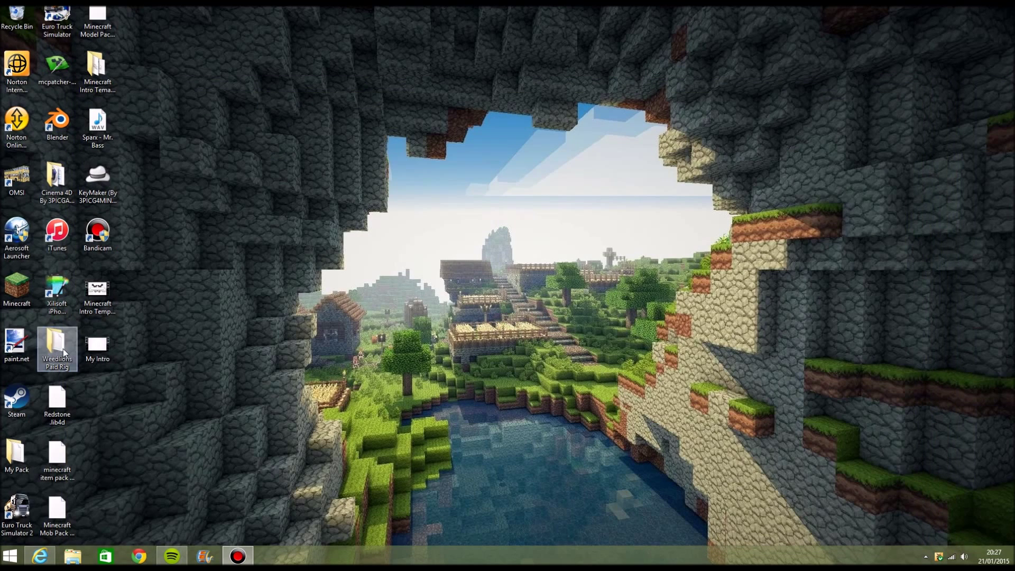
Step: Play My Intro.mp4 full screen in Windows Media Player, then close the player
double_click(98, 345)
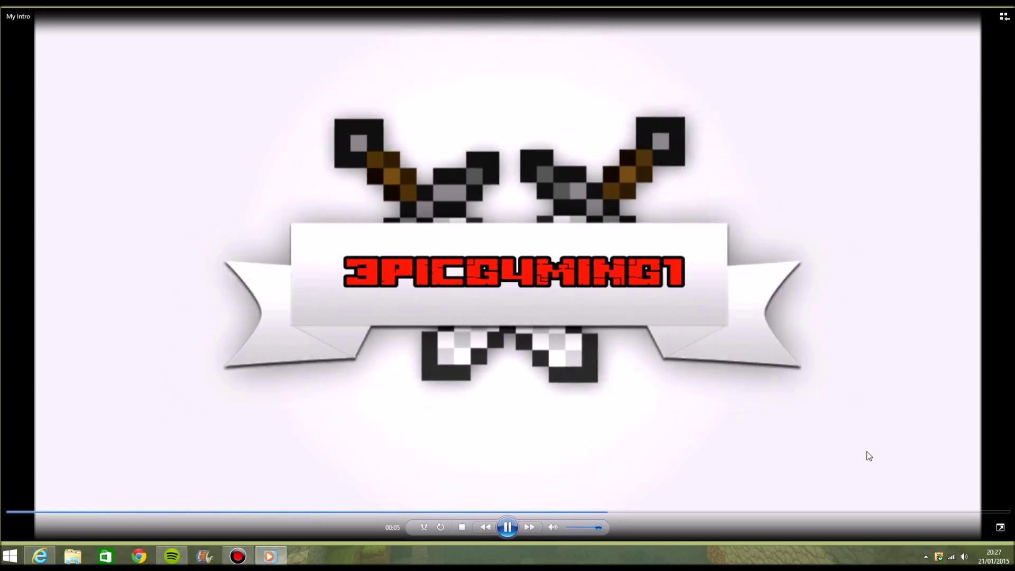
mouse_move(1012, 3)
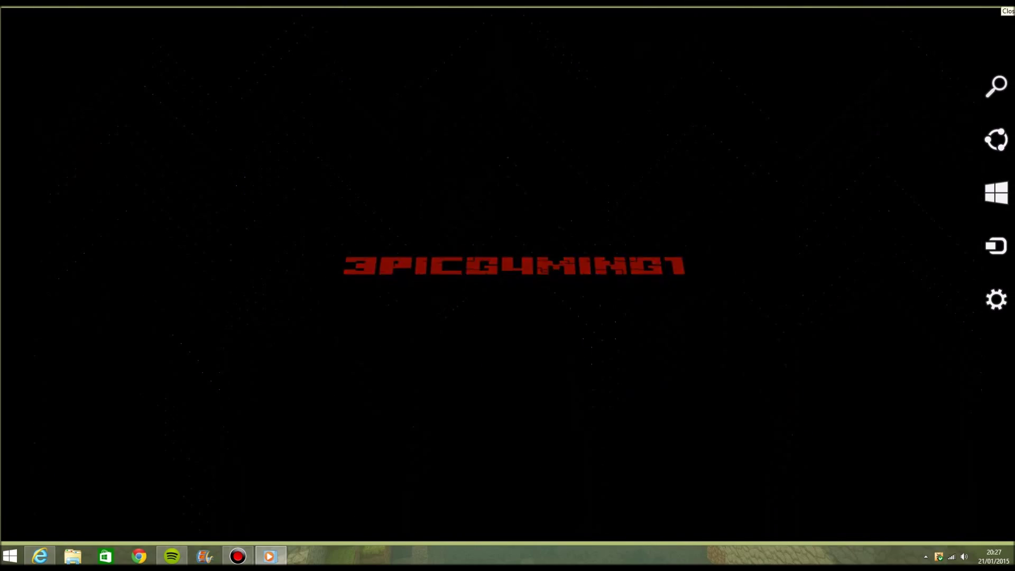
left_click(1010, 3)
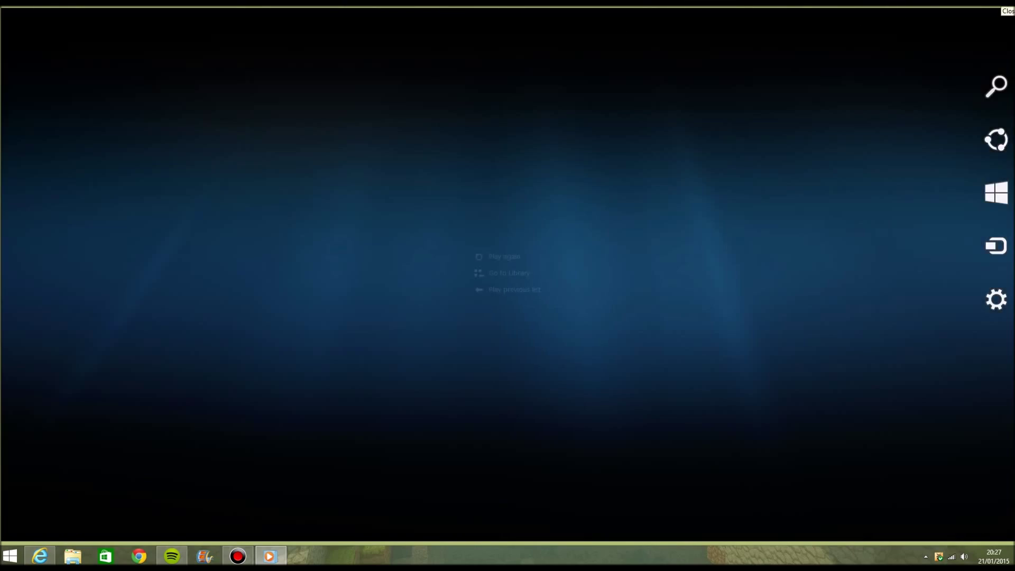